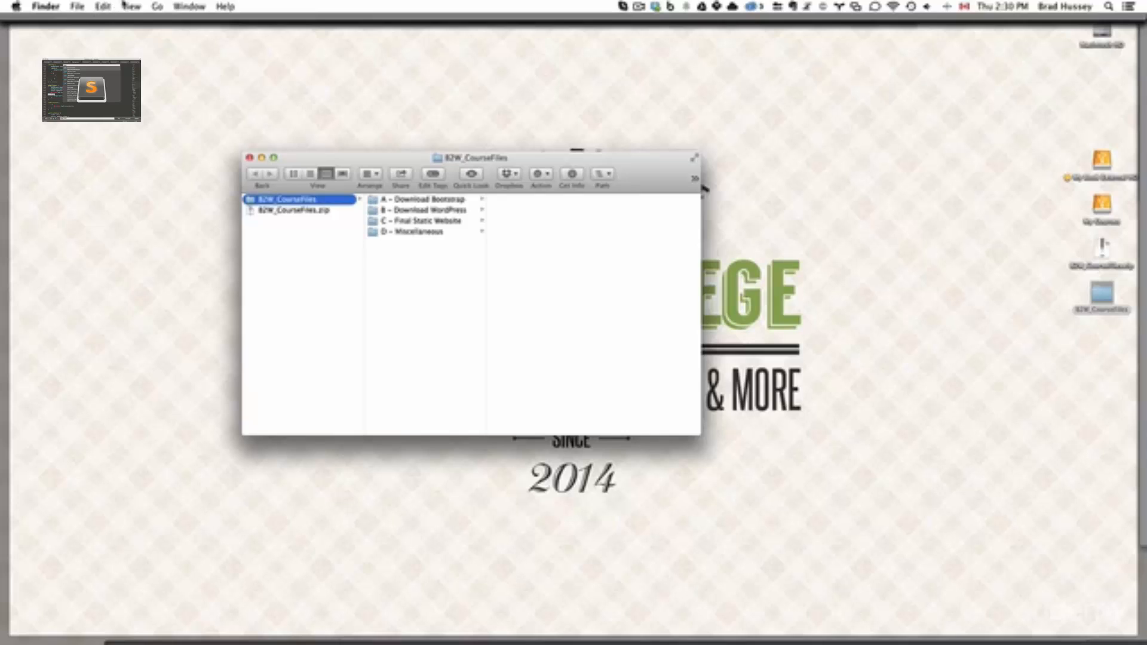
# Step: Hide the toolbar of the B2W_CourseFiles window and reposition the window slightly on the desktop
pyautogui.click(131, 6)
pyautogui.click(146, 169)
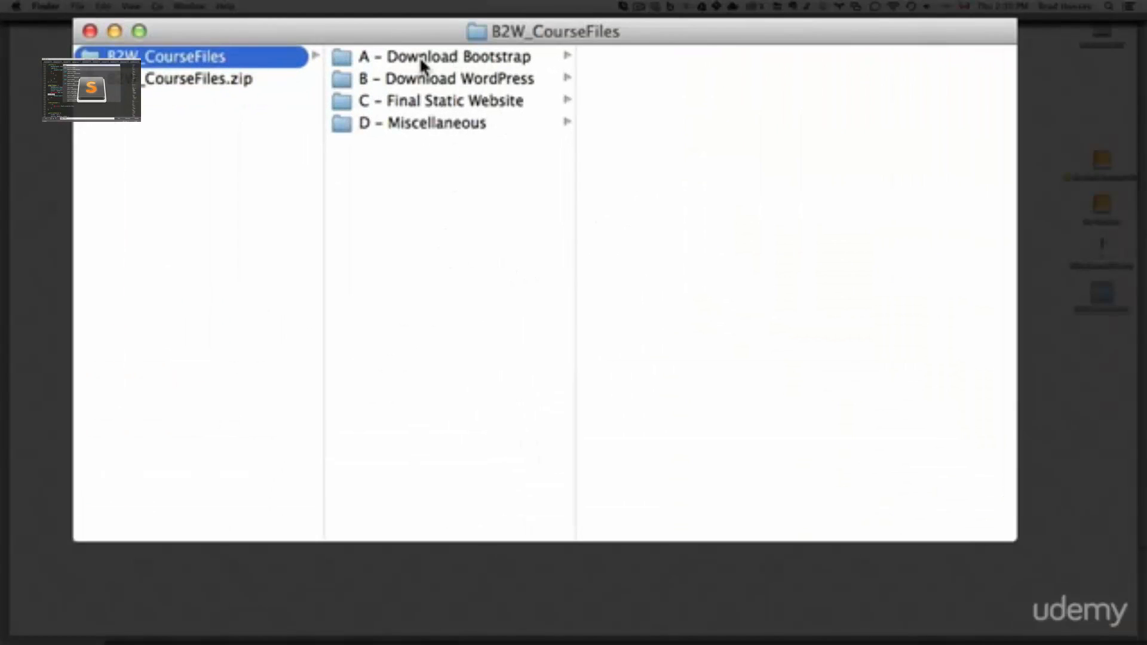
pyautogui.moveTo(482, 20); pyautogui.dragTo(492, 37)
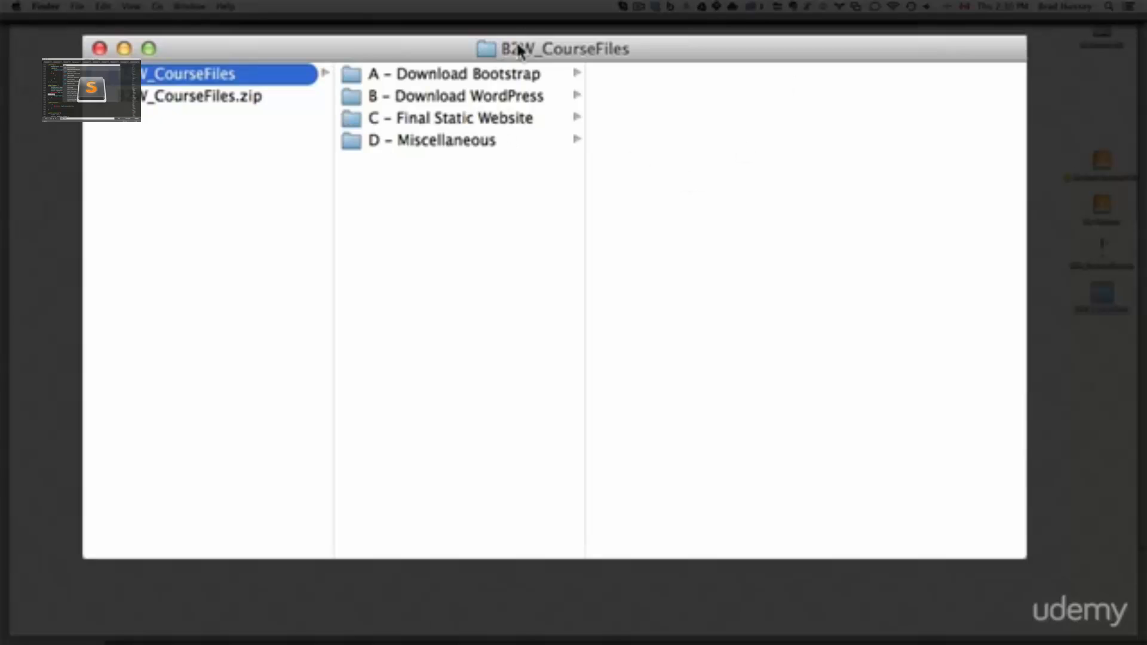
pyautogui.moveTo(537, 42); pyautogui.dragTo(541, 30)
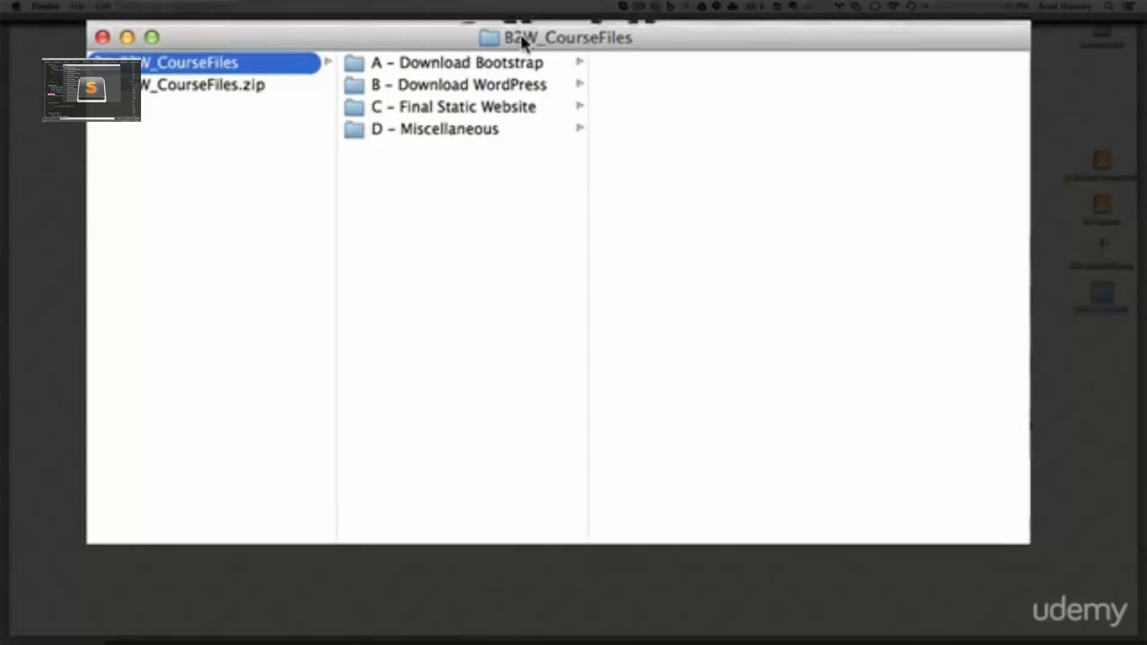
pyautogui.moveTo(521, 36); pyautogui.dragTo(523, 31)
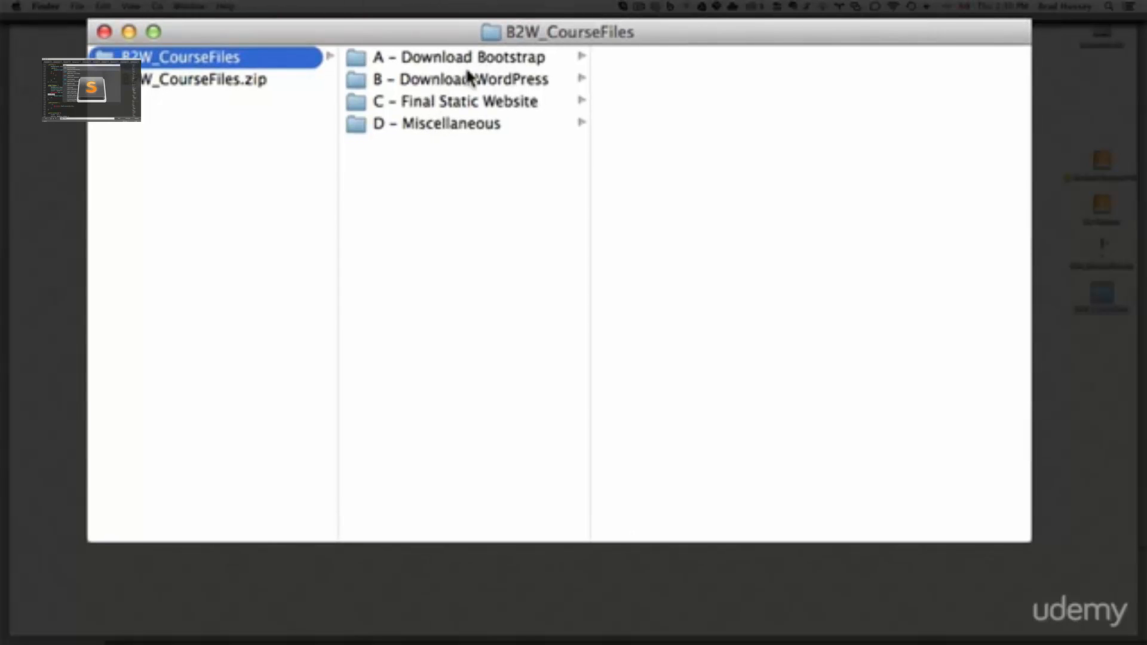
# Step: Examine the Download Bootstrap and Download WordPress folders, and the B2W - Static folder inside Final Static Website
pyautogui.click(452, 61)
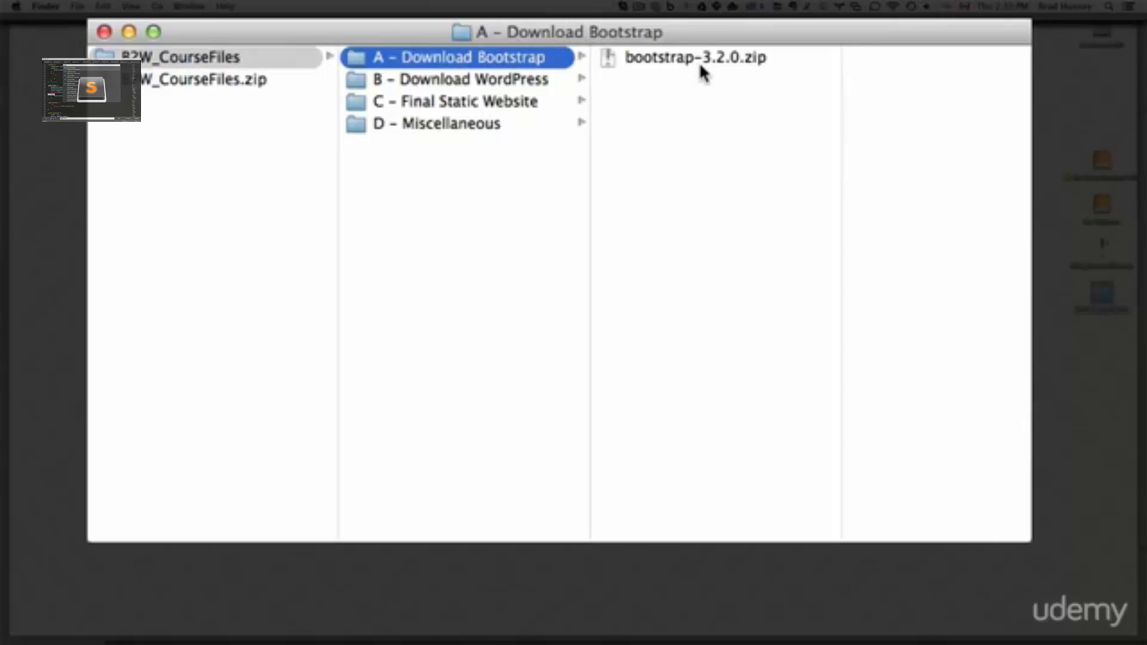
pyautogui.click(479, 80)
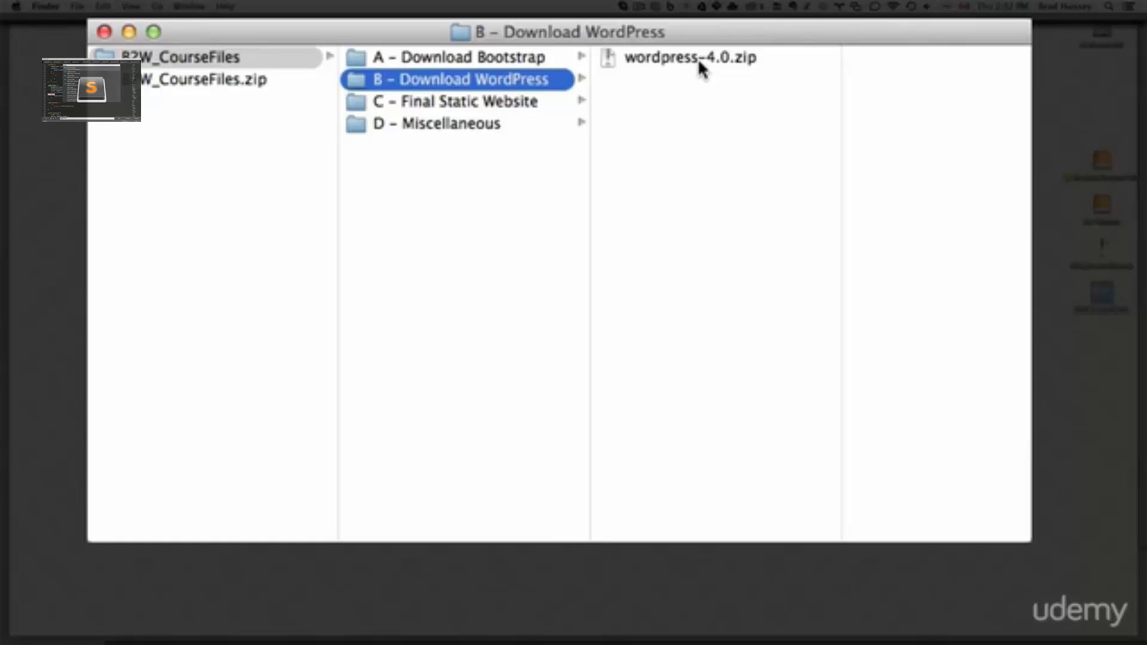
pyautogui.click(465, 106)
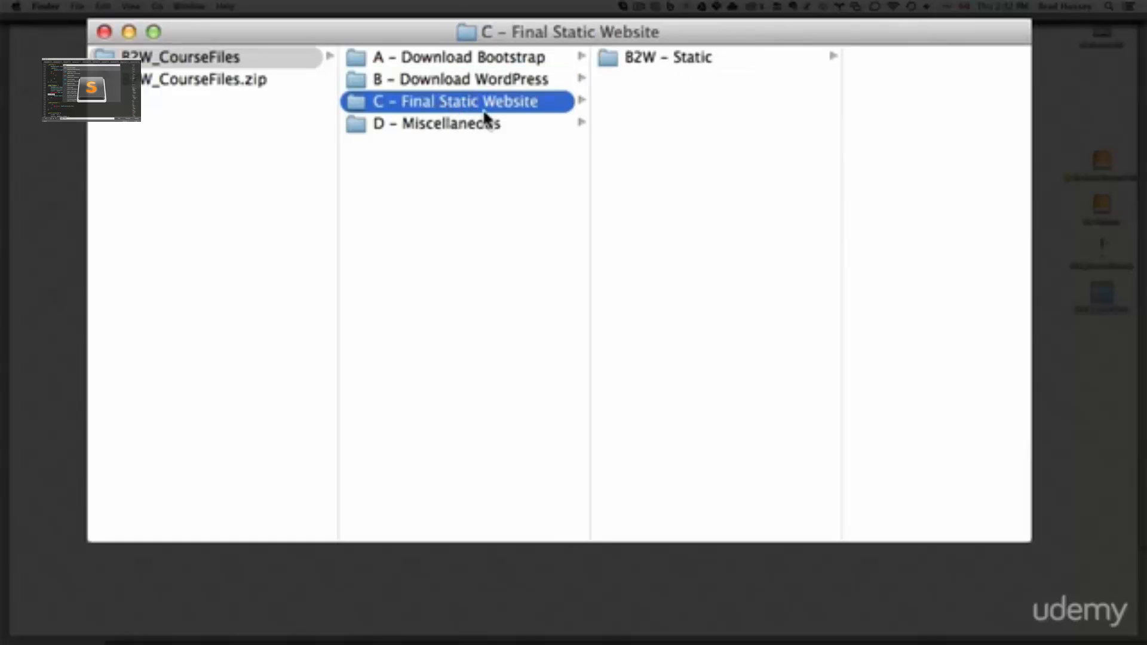
pyautogui.click(686, 64)
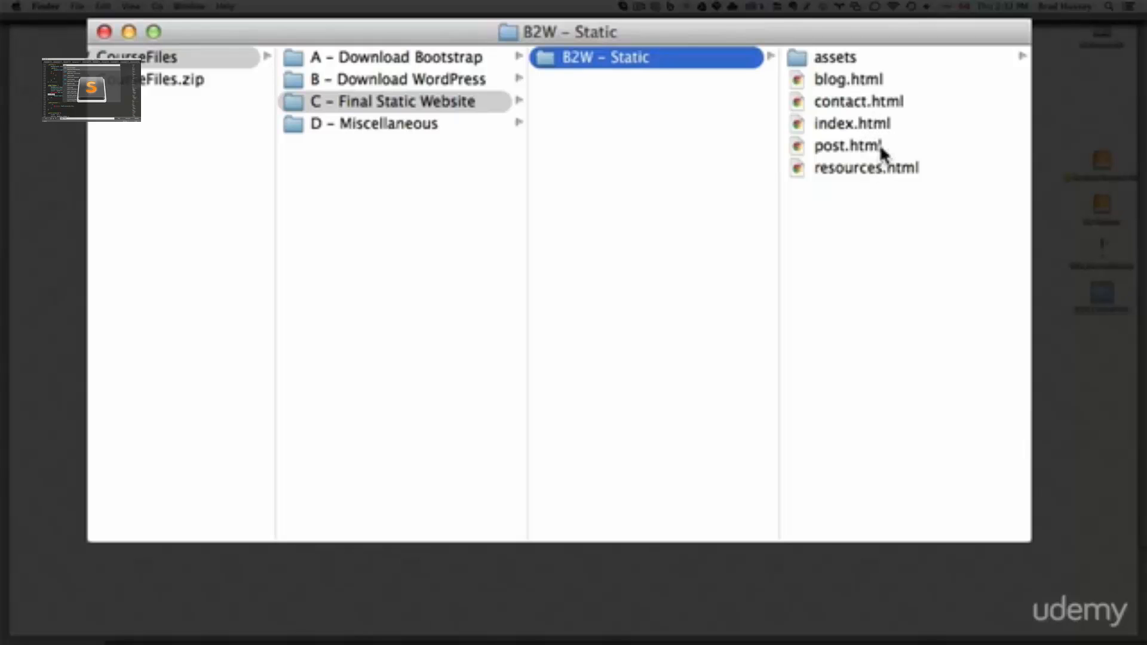
# Step: Look through the img, js, fonts and css subfolders of the static site's assets folder
pyautogui.click(860, 60)
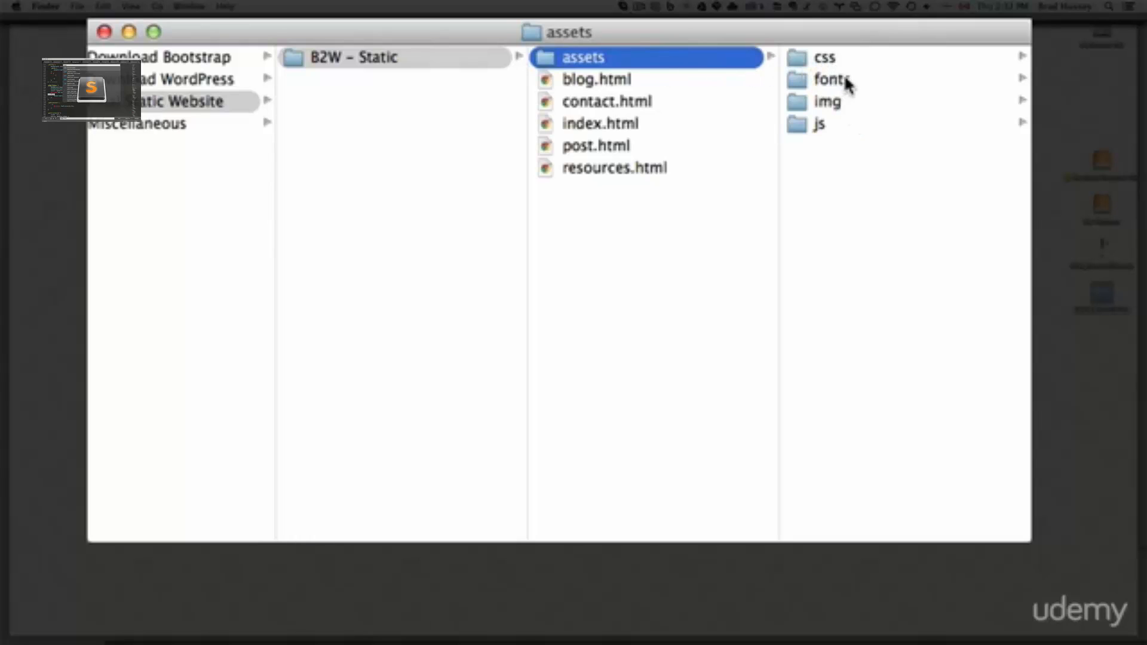
pyautogui.click(843, 107)
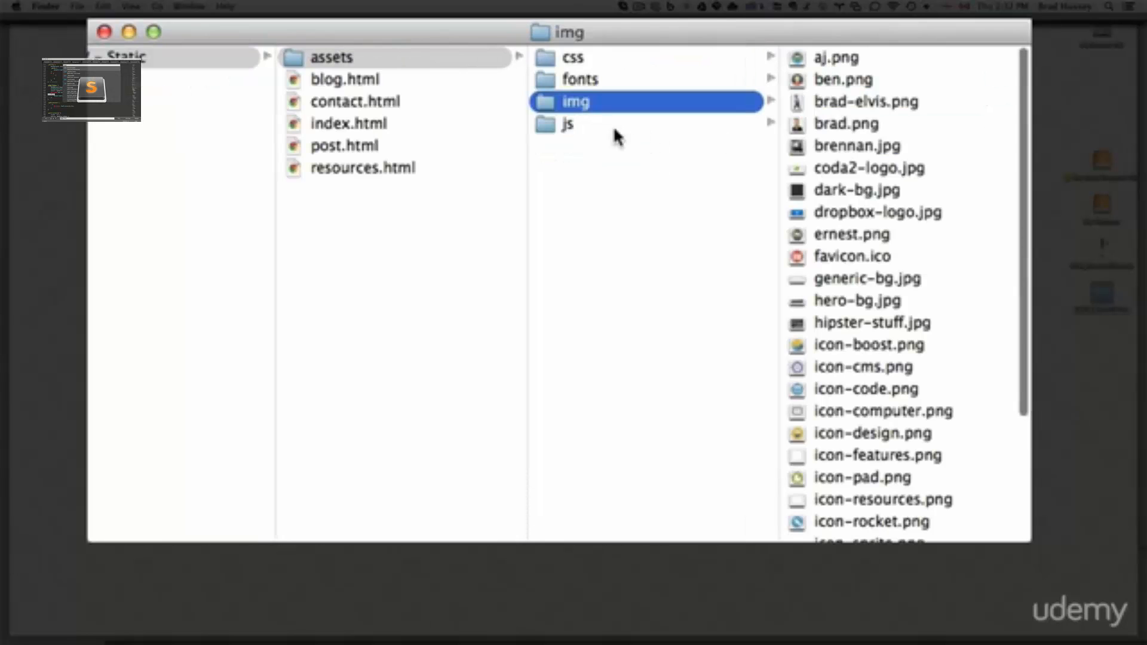
pyautogui.click(571, 127)
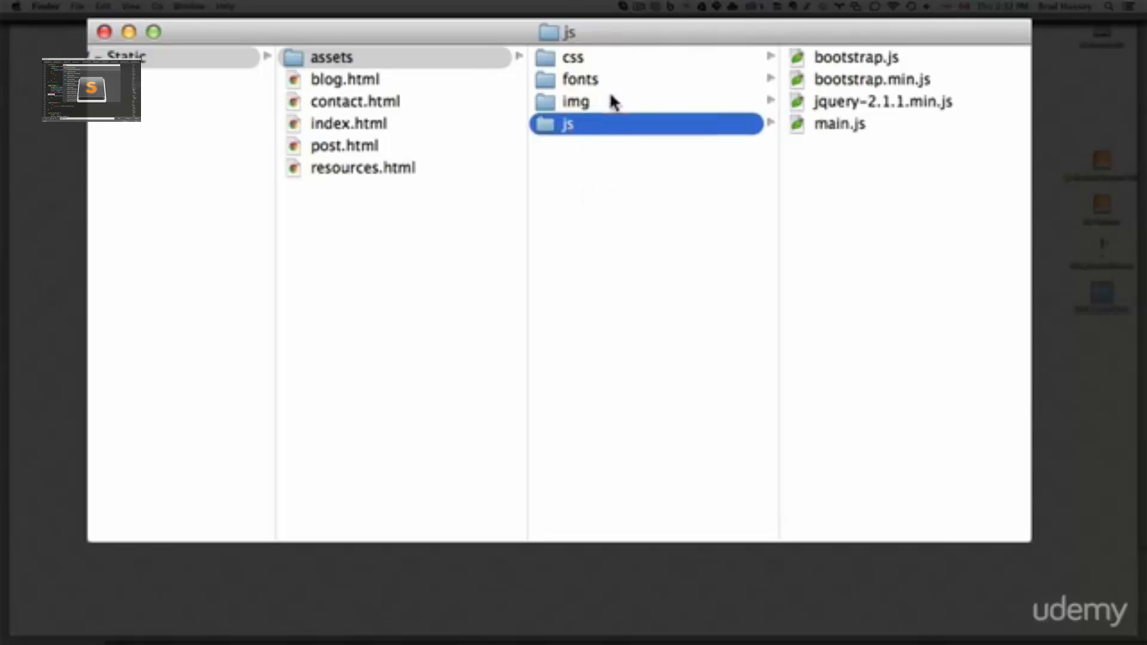
pyautogui.click(625, 78)
pyautogui.click(622, 59)
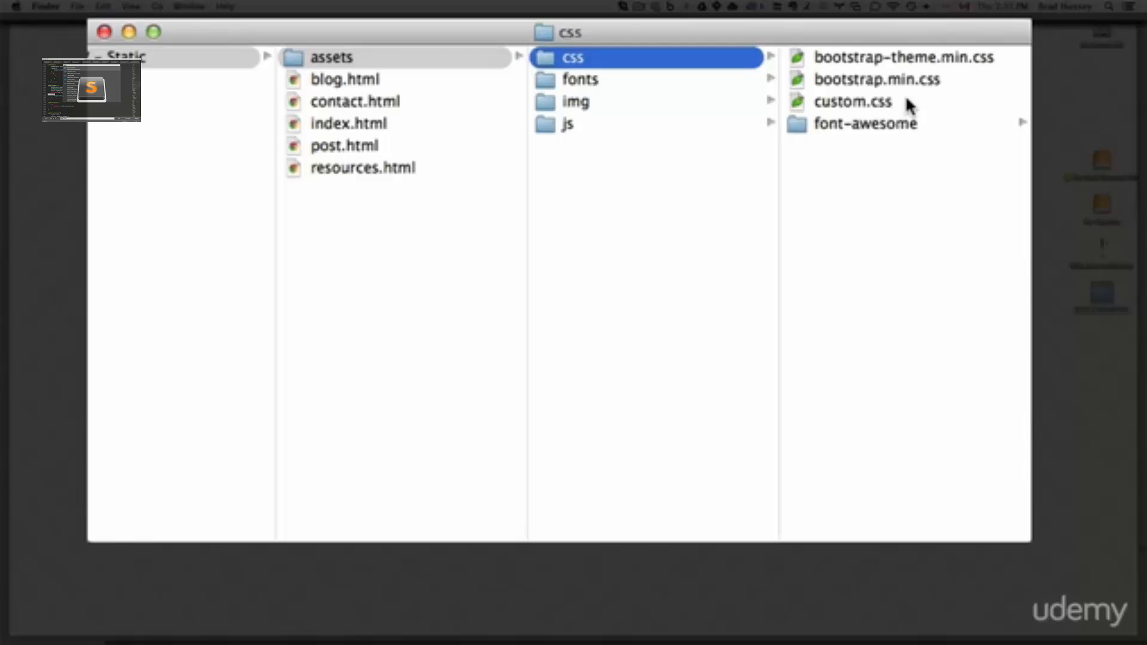
# Step: Inspect the fonts and css subfolders of font-awesome inside the css folder, returning to the font-awesome folder
pyautogui.click(876, 126)
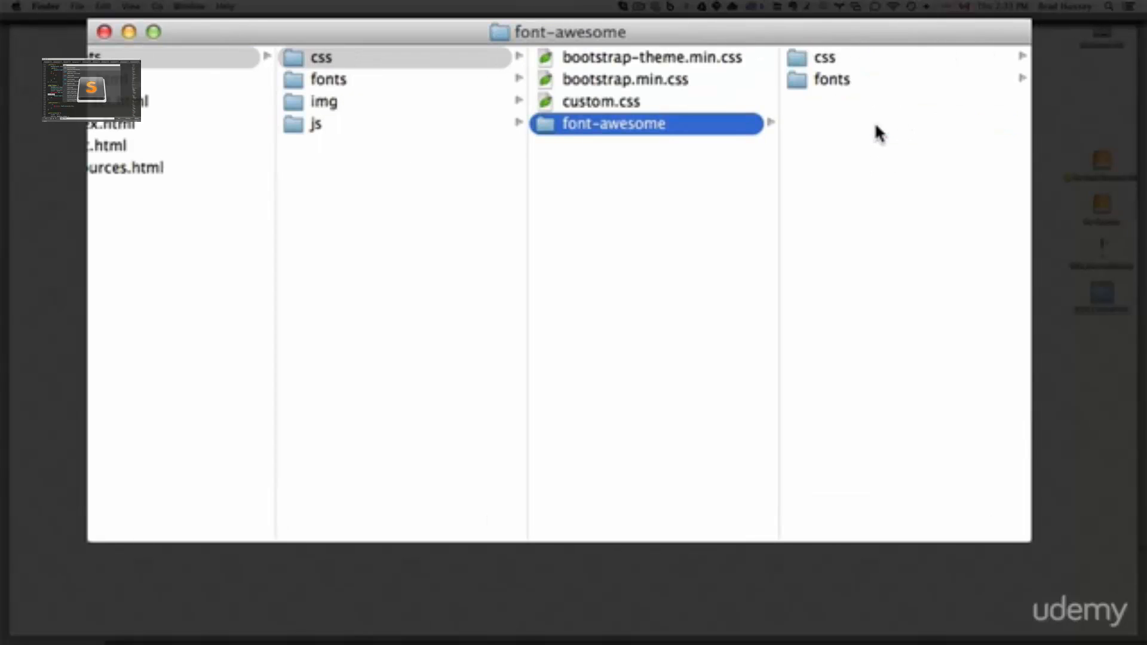
pyautogui.click(851, 85)
pyautogui.click(690, 60)
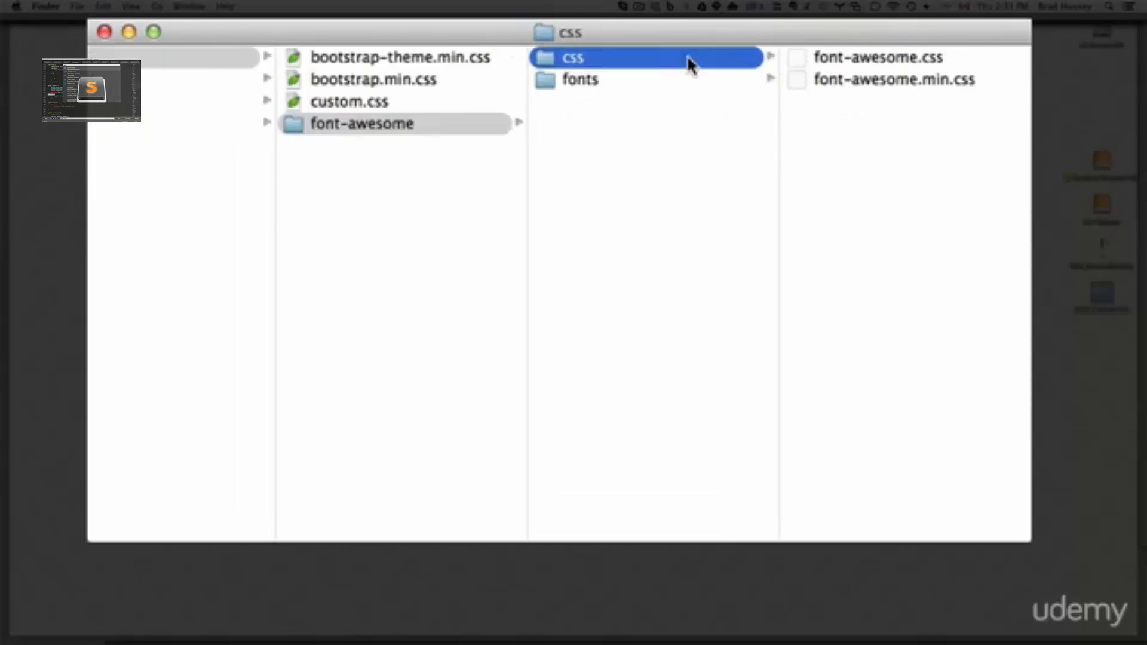
pyautogui.hscroll(-5, 683, 171)
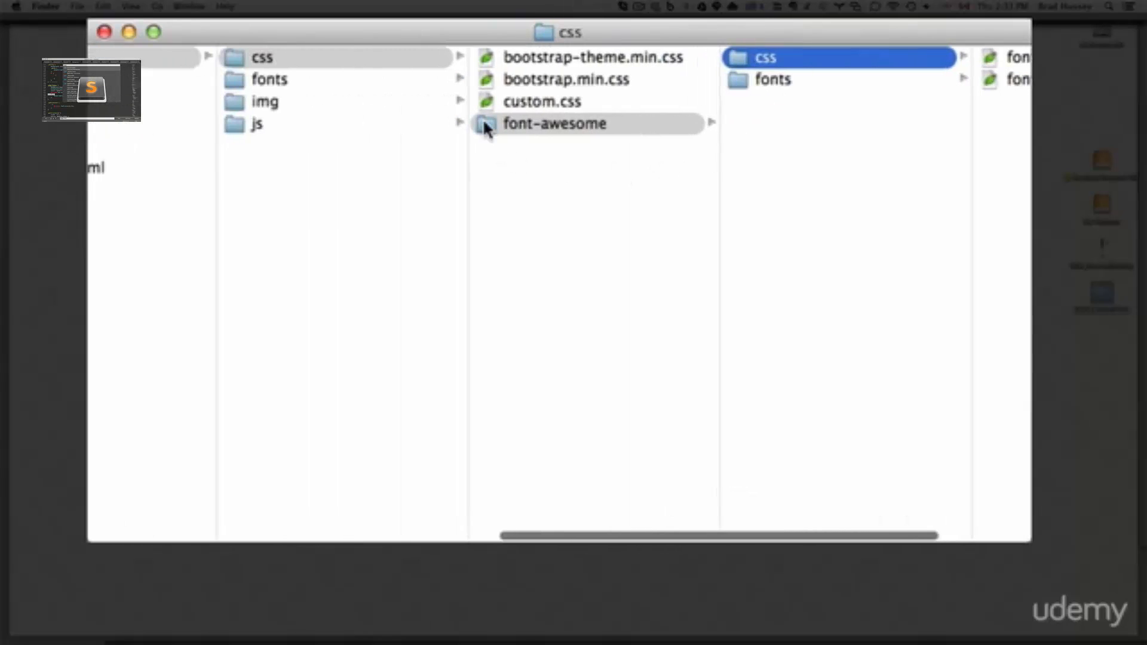
pyautogui.click(485, 124)
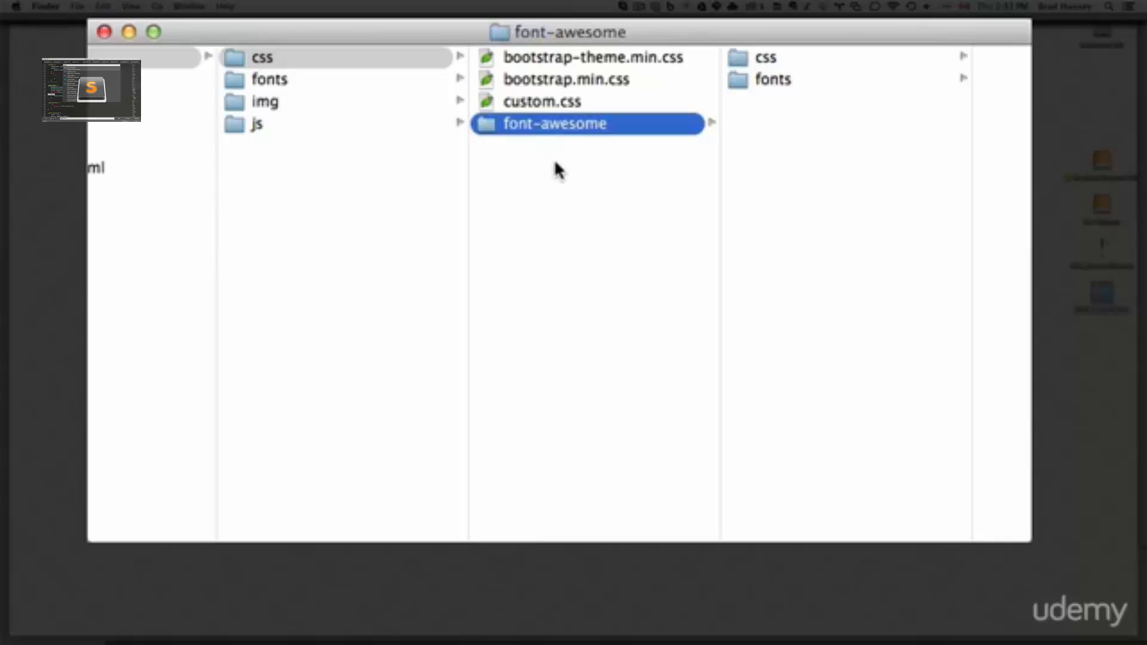
# Step: Examine the font files in the assets' fonts folder and the full list of images in the img folder
pyautogui.click(324, 87)
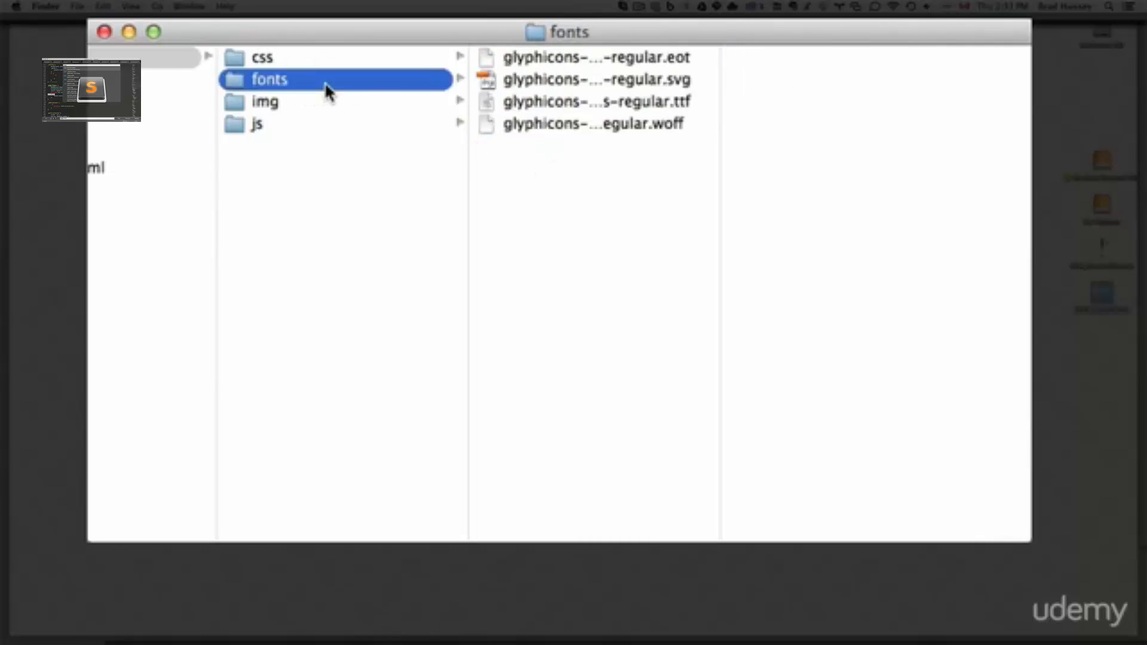
pyautogui.click(333, 105)
pyautogui.scroll(-5, 568, 210)
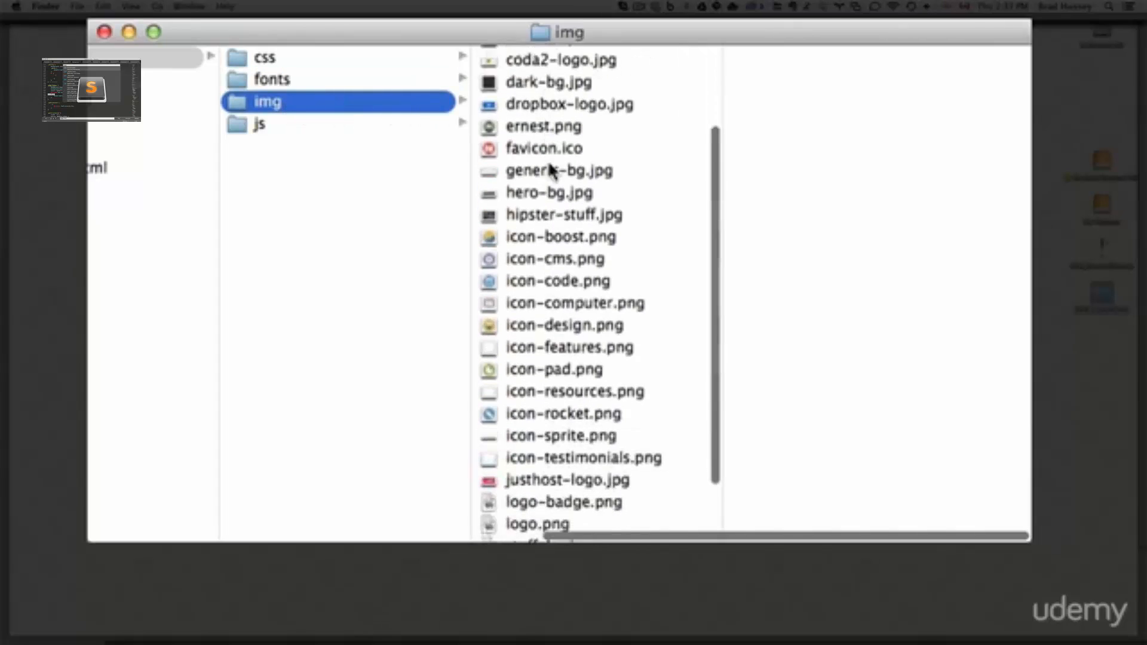
pyautogui.scroll(5, 619, 263)
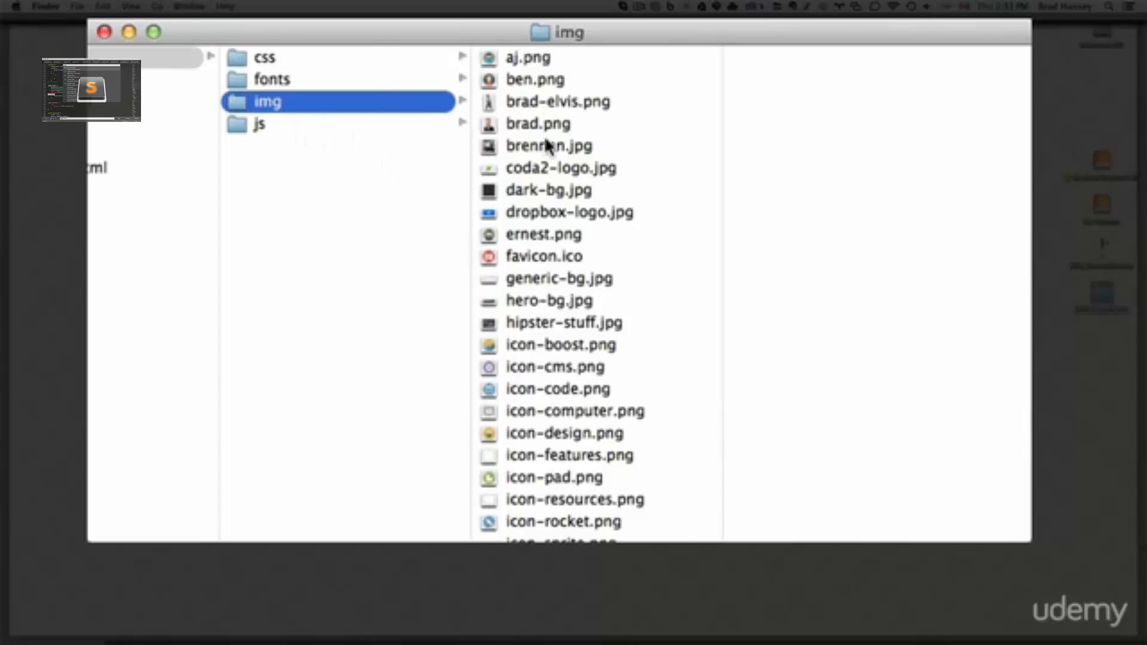
pyautogui.hscroll(-3, 387, 289)
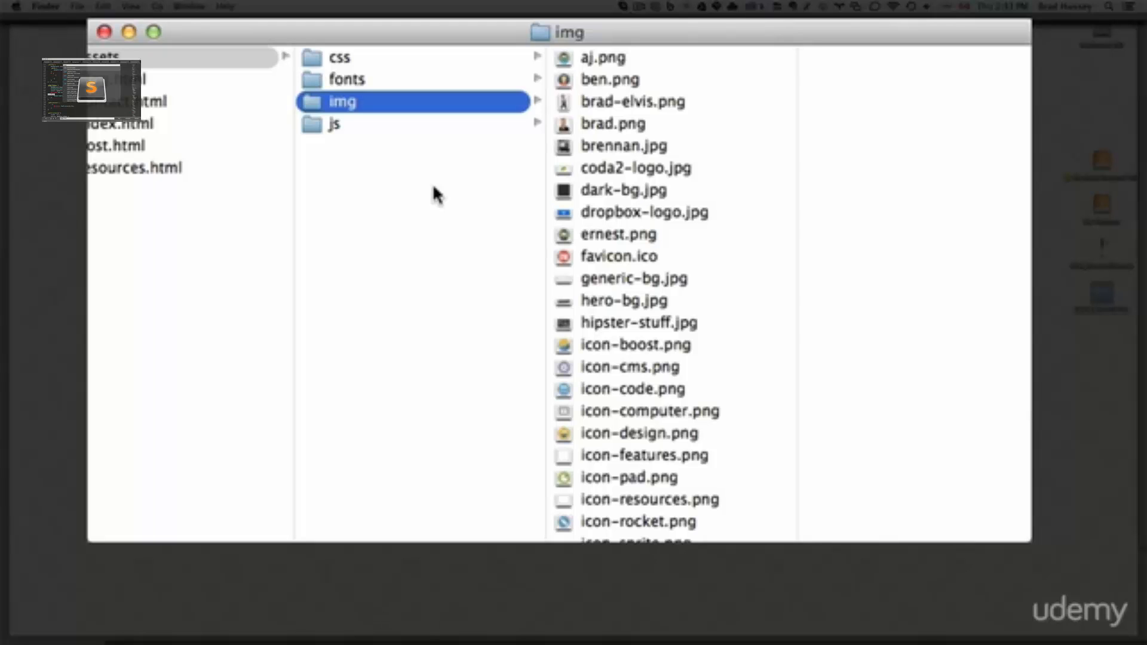
pyautogui.scroll(-5, 593, 212)
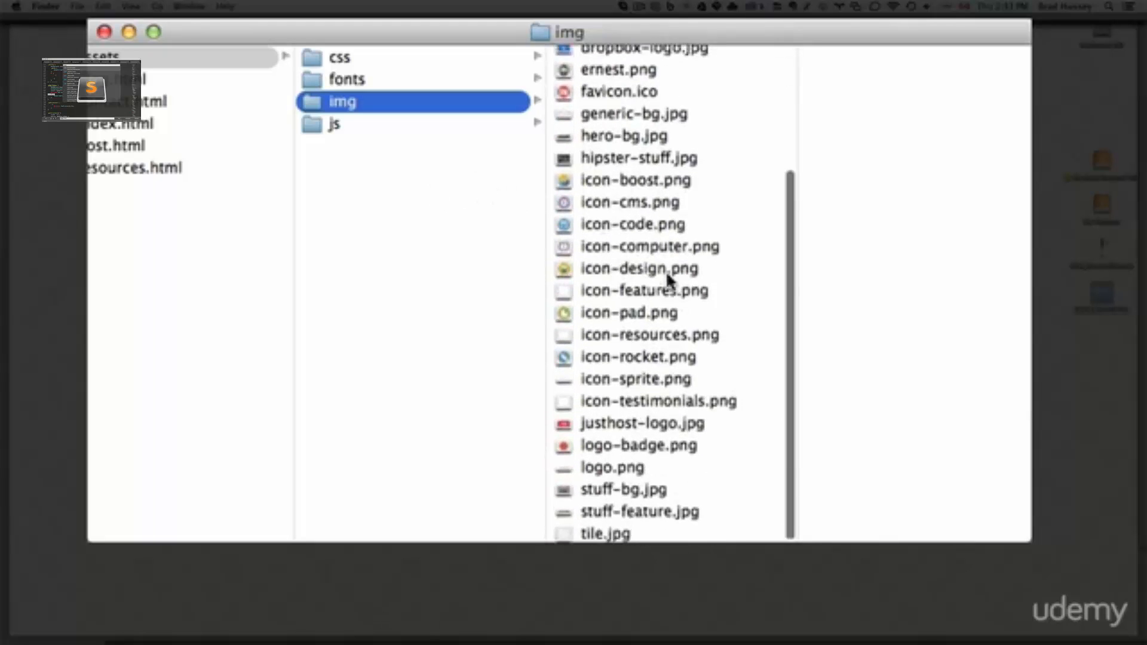
pyautogui.scroll(5, 596, 272)
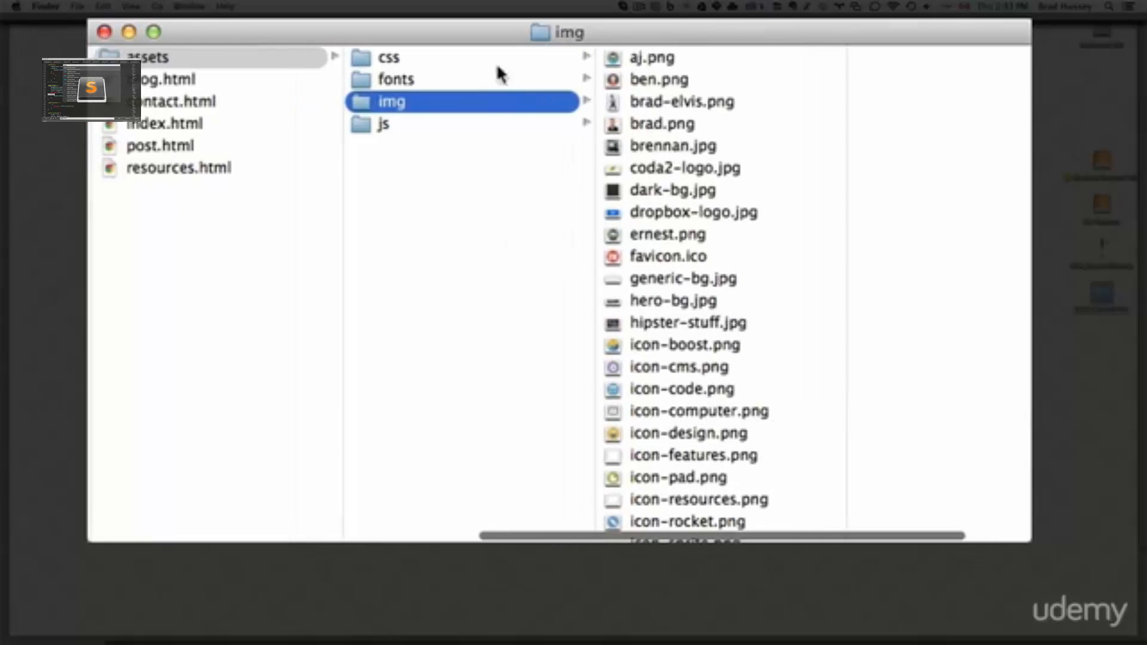
pyautogui.hscroll(-5, 405, 111)
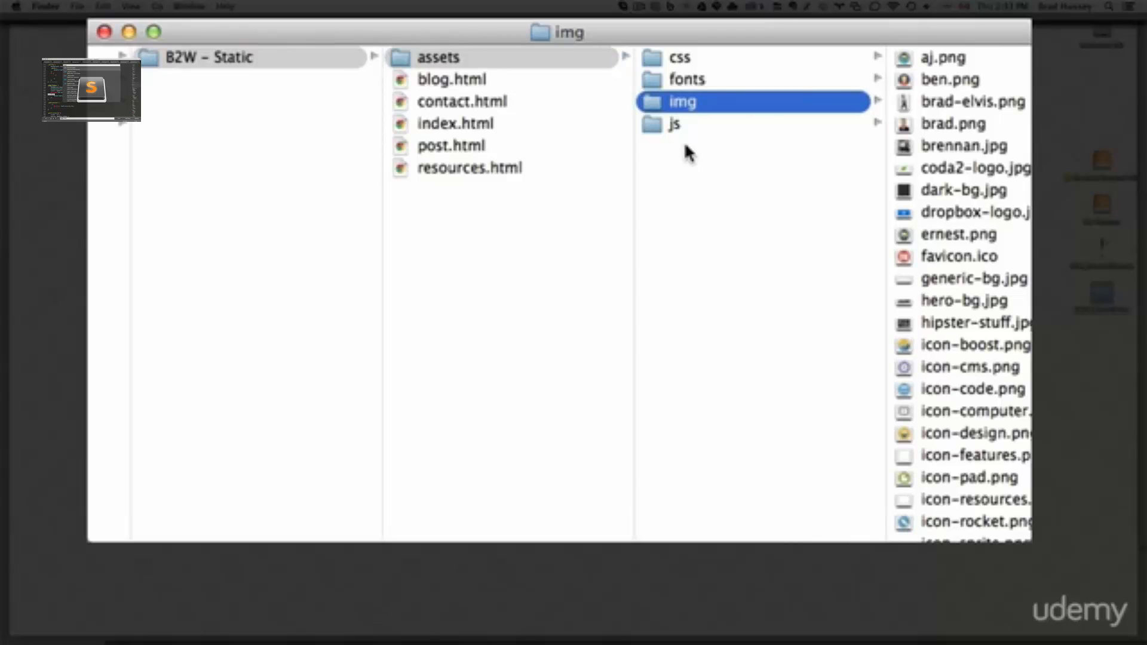
# Step: Check the main.js and jquery-2.1.1.min.js files in the js folder, returning to the assets folder
pyautogui.click(699, 126)
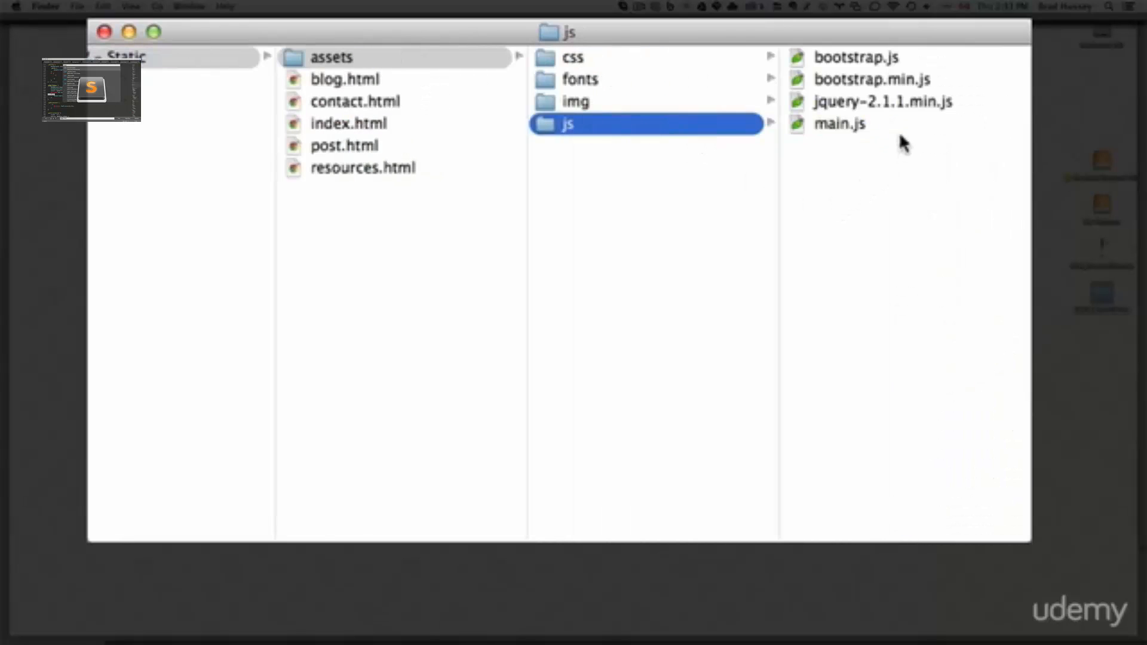
pyautogui.click(861, 124)
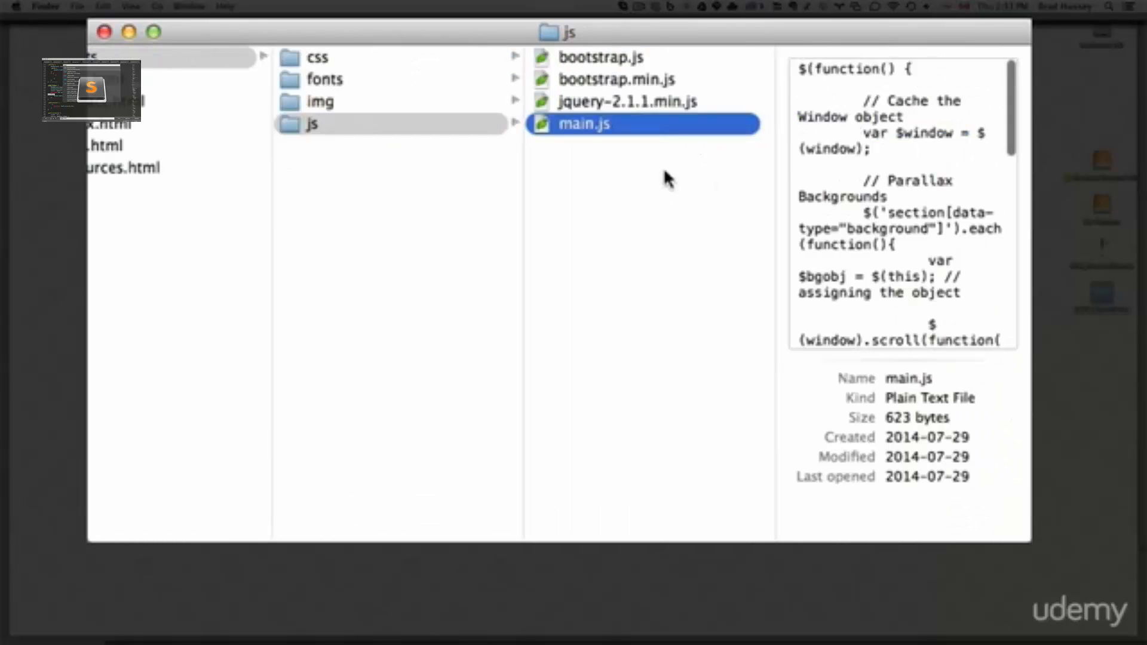
pyautogui.click(654, 102)
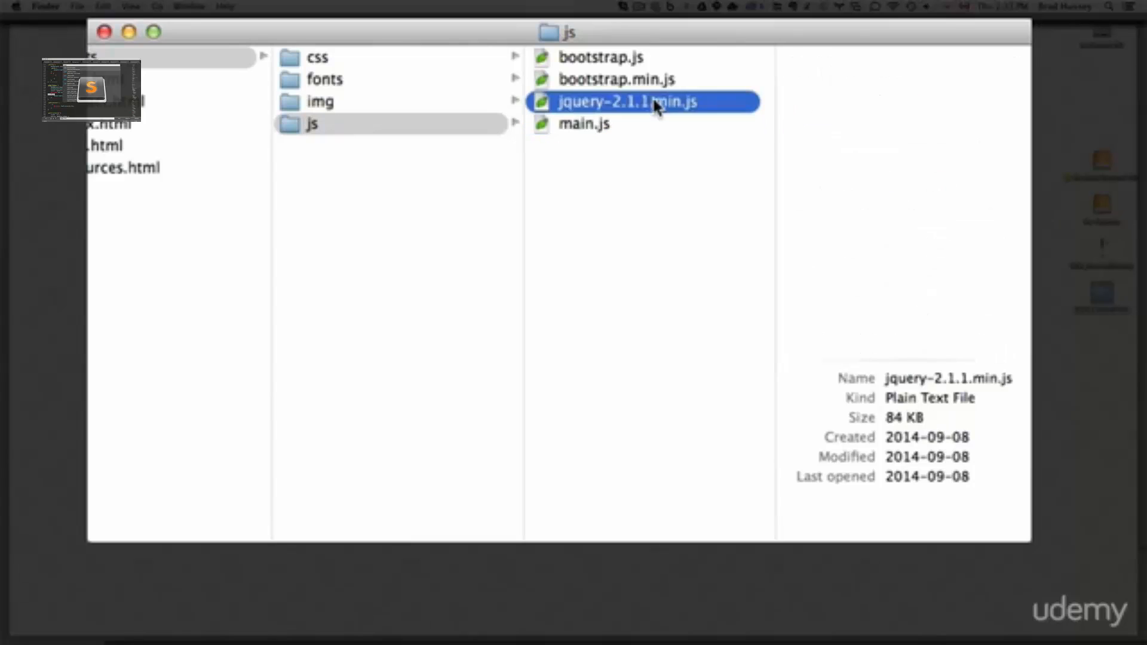
pyautogui.click(455, 234)
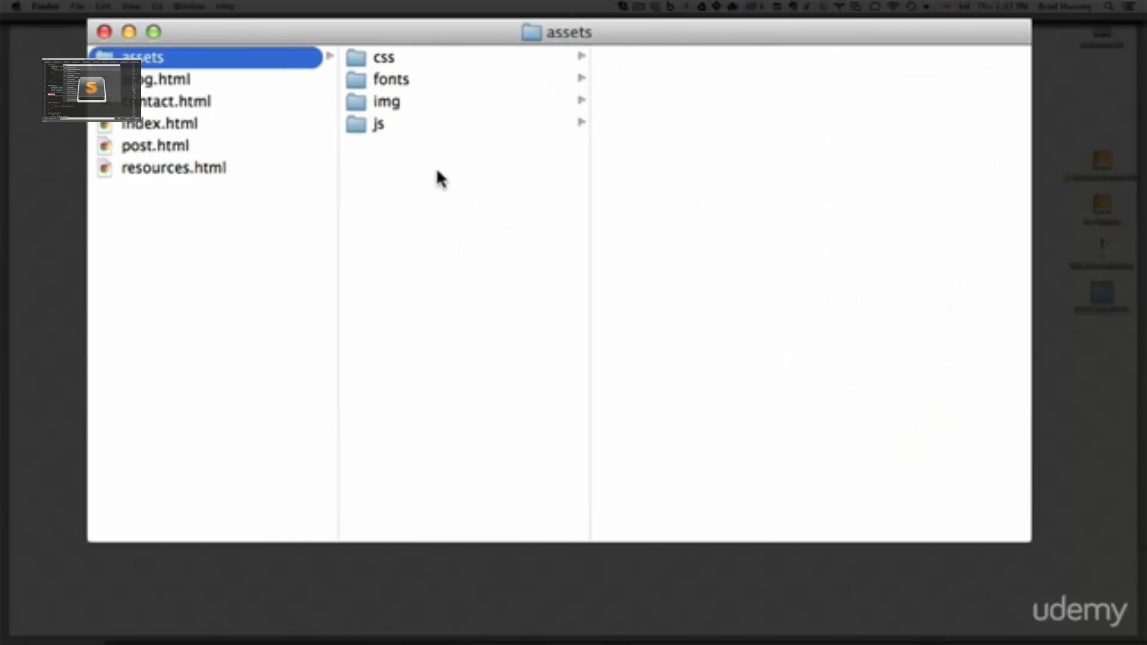
# Step: Return to the B2W_CourseFiles folder and review the contents of its four subfolders, from Download Bootstrap through Miscellaneous
pyautogui.hscroll(-5, 436, 172)
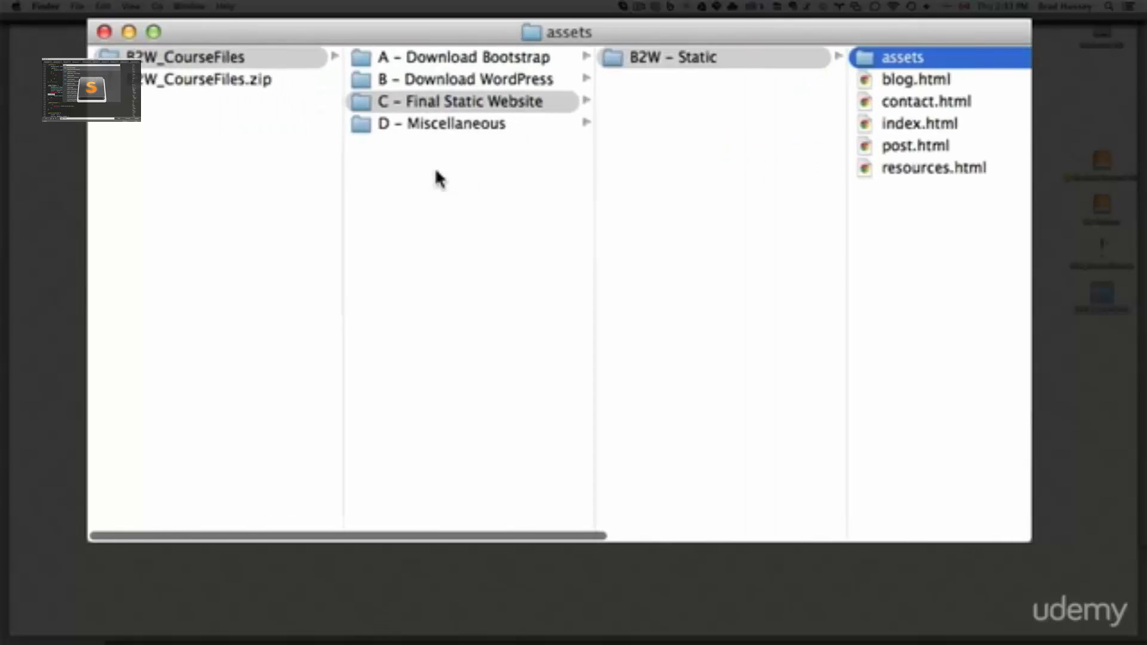
pyautogui.click(490, 160)
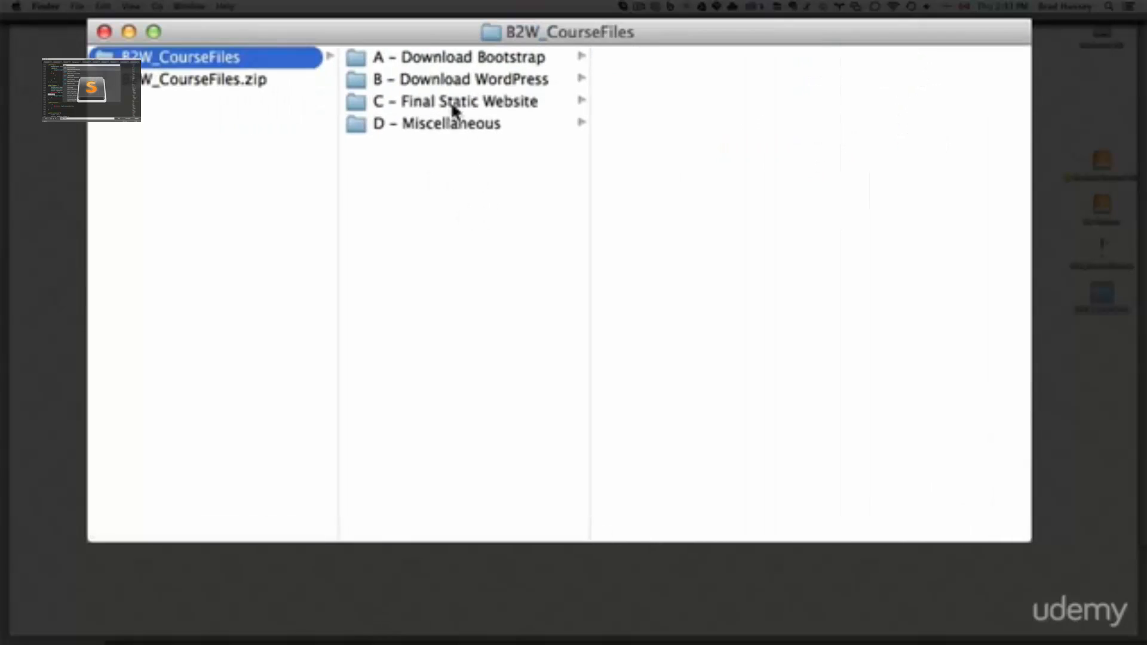
pyautogui.click(469, 56)
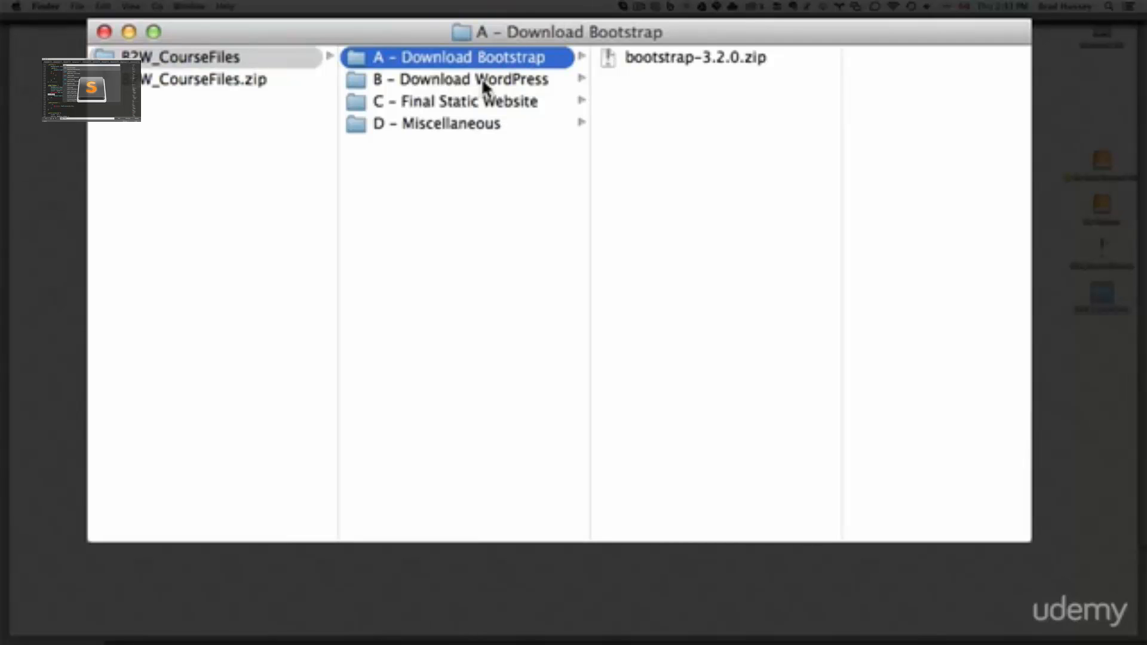
pyautogui.click(499, 84)
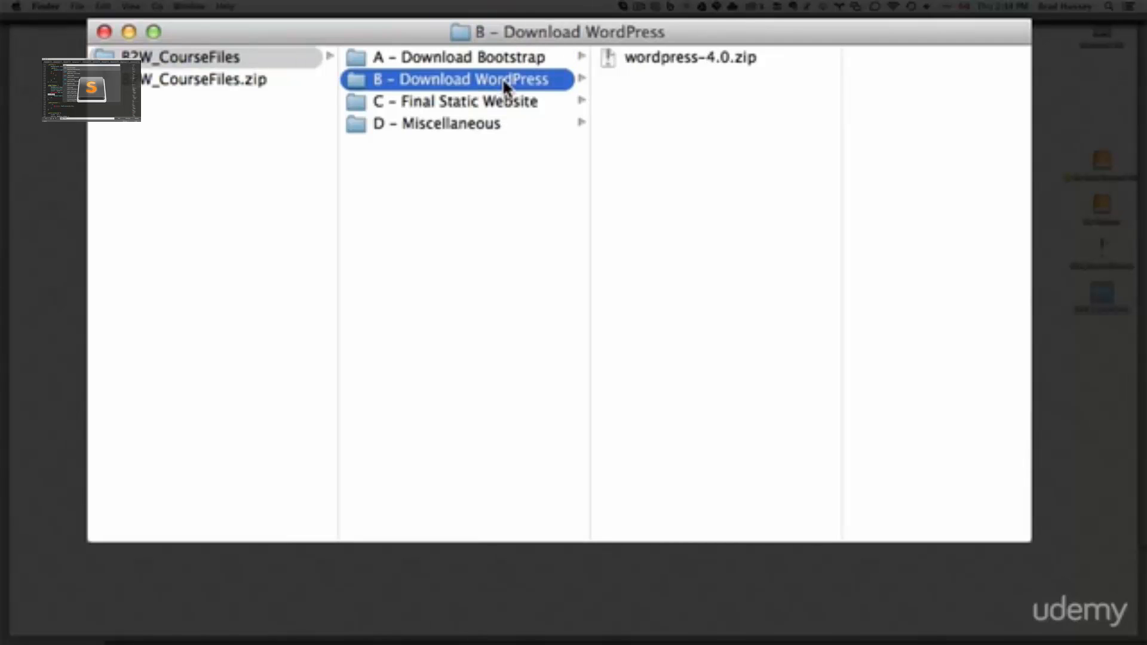
pyautogui.click(476, 105)
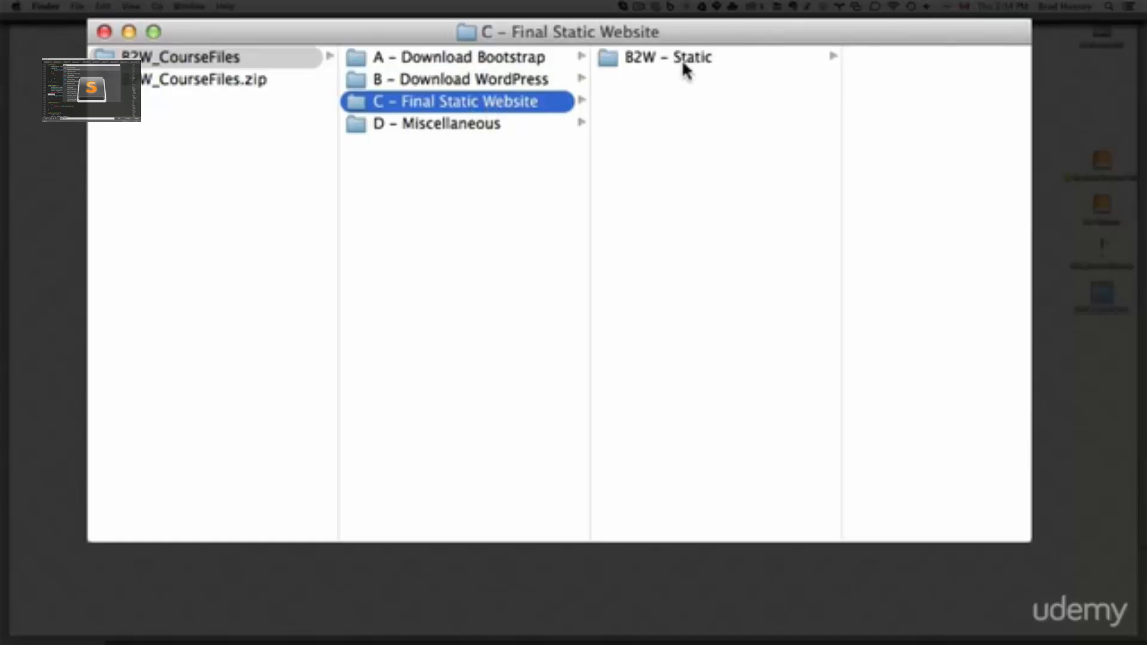
pyautogui.click(476, 126)
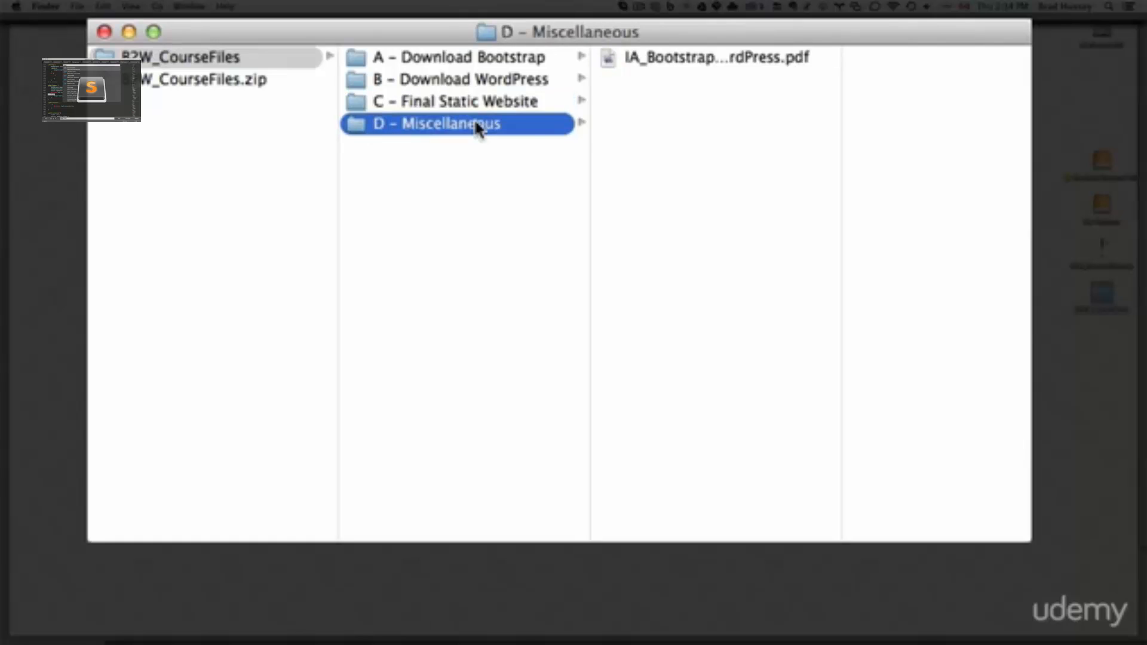
# Step: Preview the sitemap and home page wireframe pages of IA_BootstrapToWordPress.pdf, closing the preview and returning to the Miscellaneous folder
pyautogui.click(713, 58)
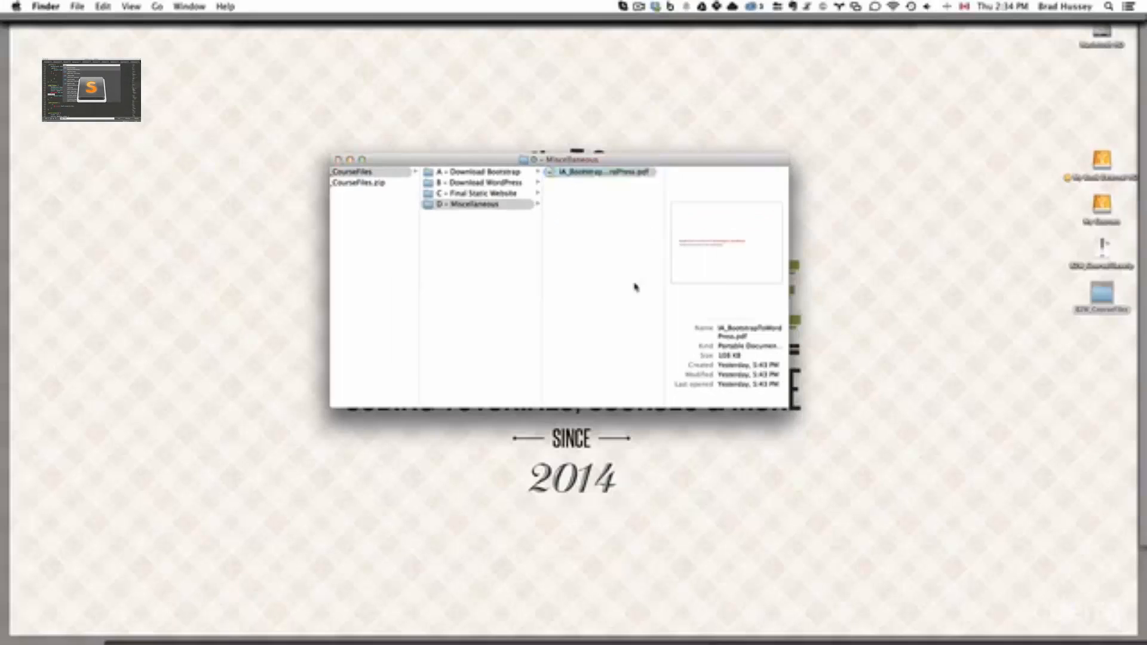
pyautogui.press('space')
pyautogui.click(863, 124)
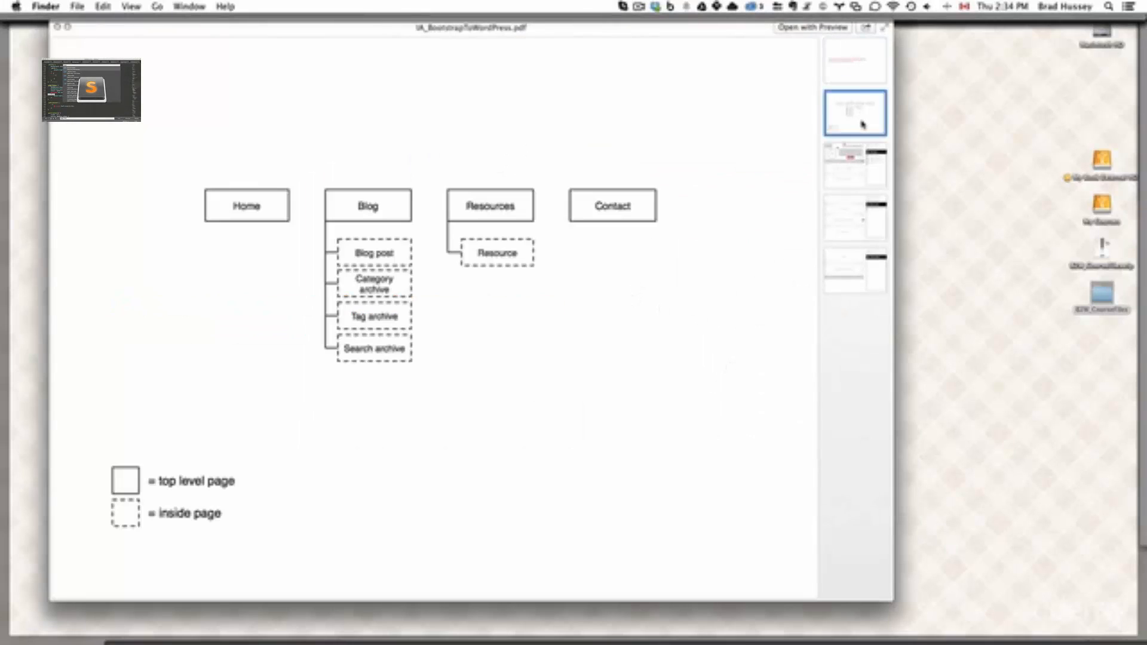
pyautogui.click(869, 179)
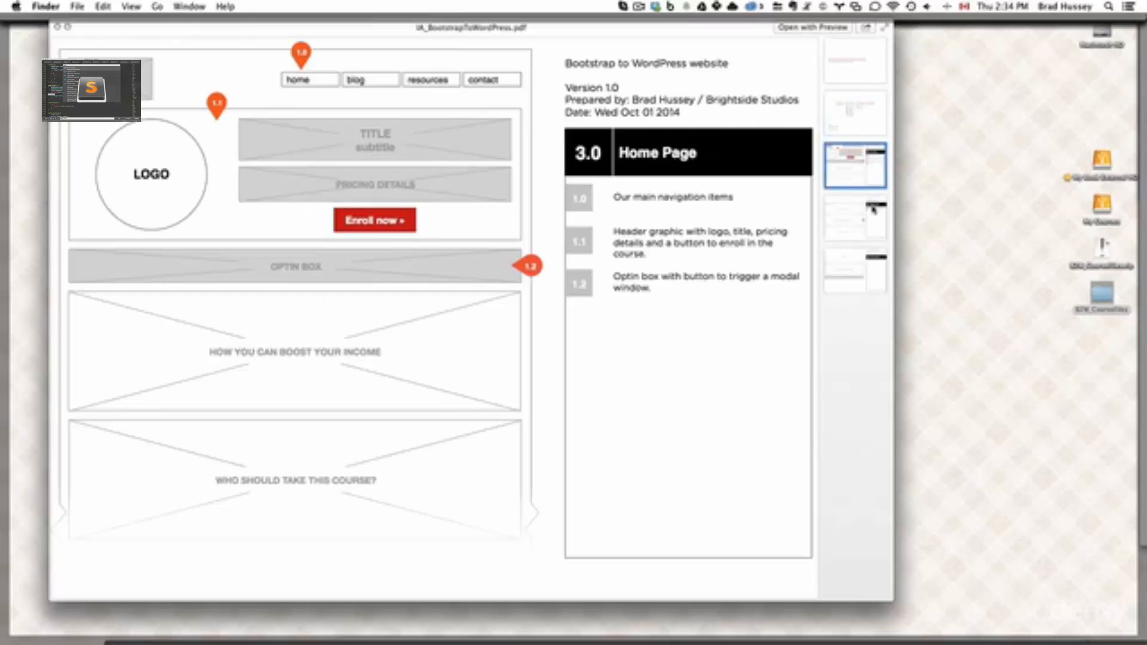
pyautogui.click(842, 217)
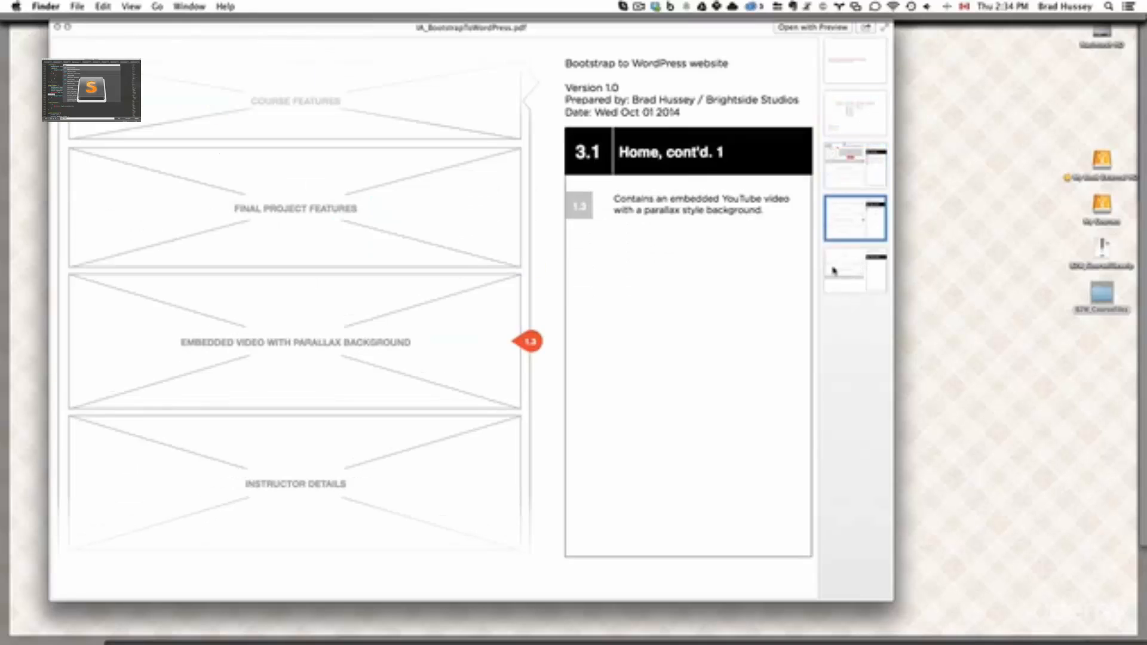
pyautogui.click(835, 271)
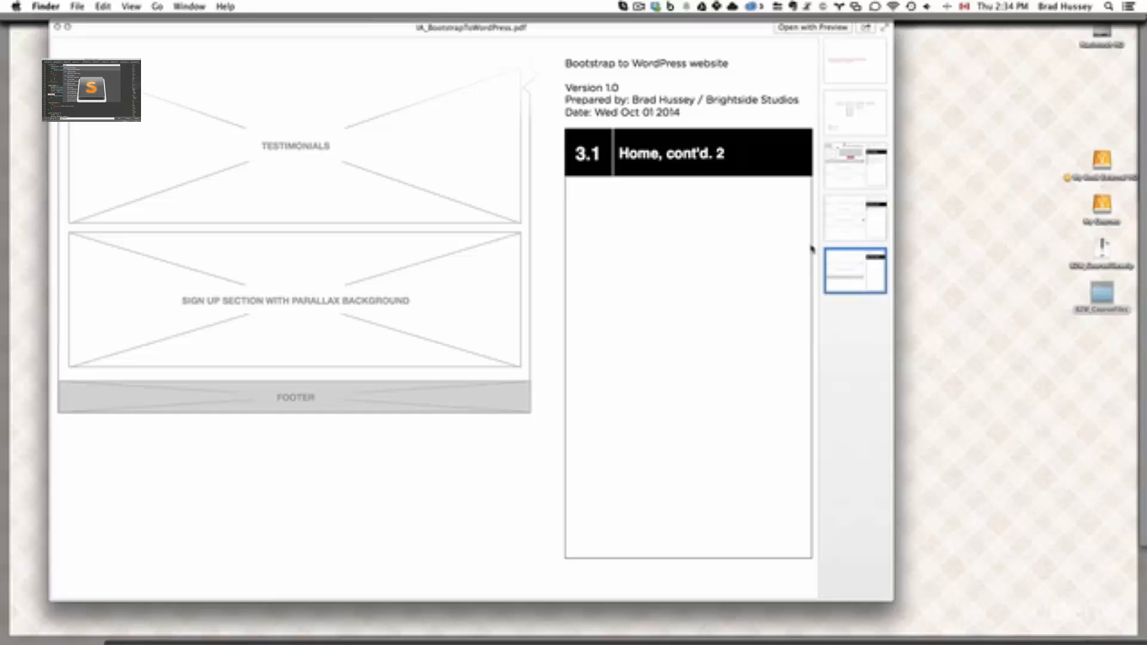
pyautogui.press('space')
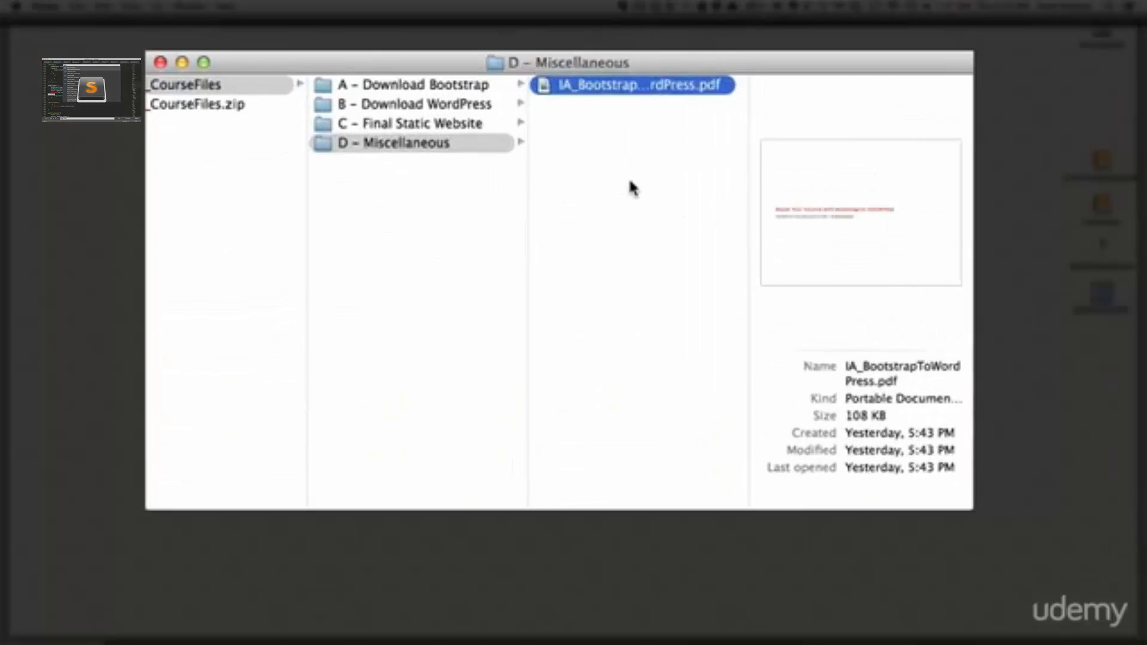
pyautogui.press('Left')
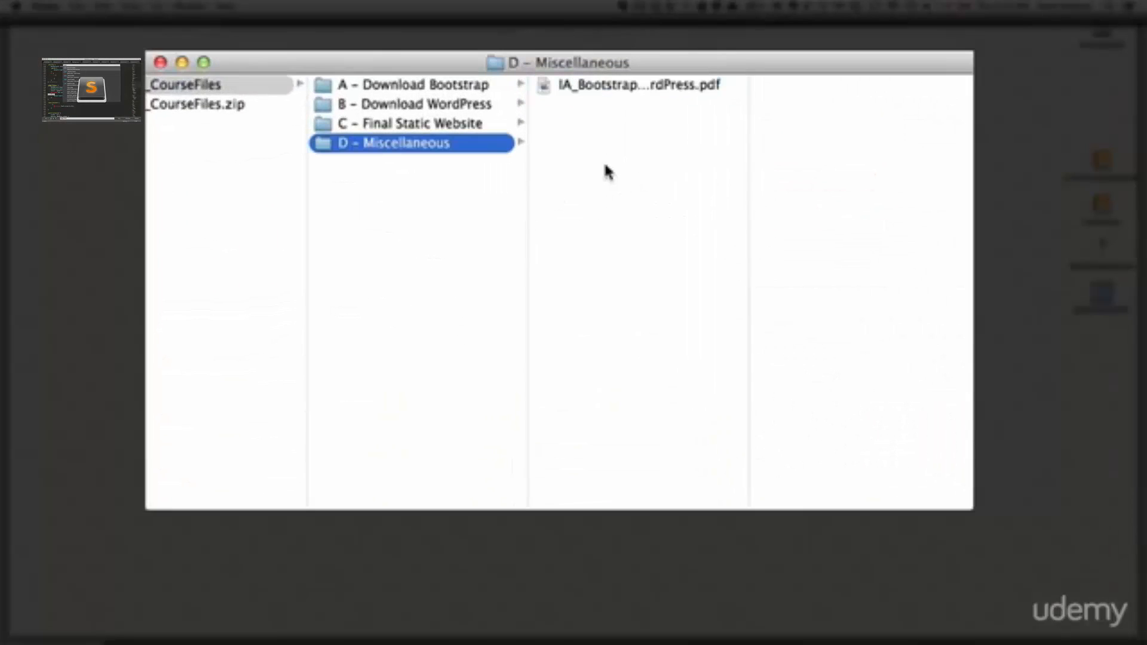